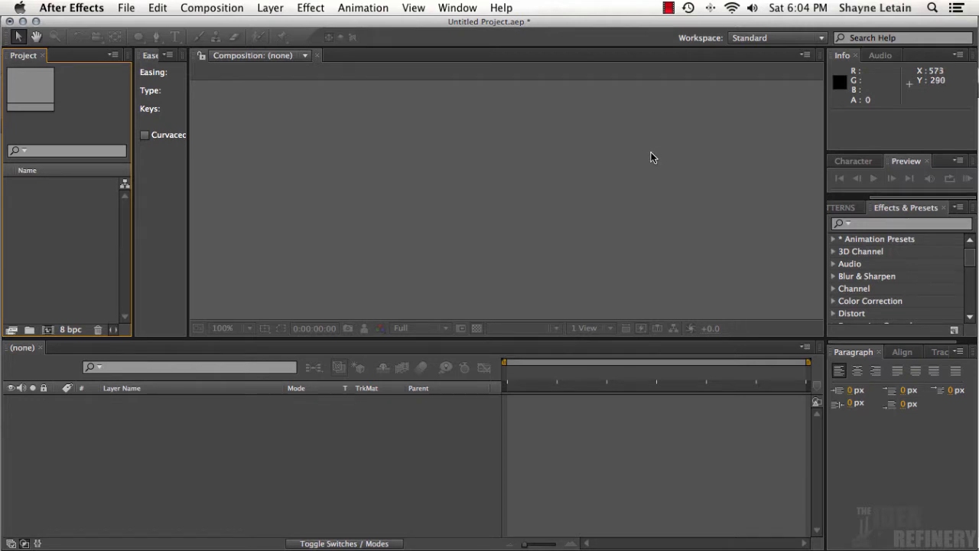
Step: Start a new composition and name it "ball"
{"action": "left_click", "coordinate": [215, 9]}
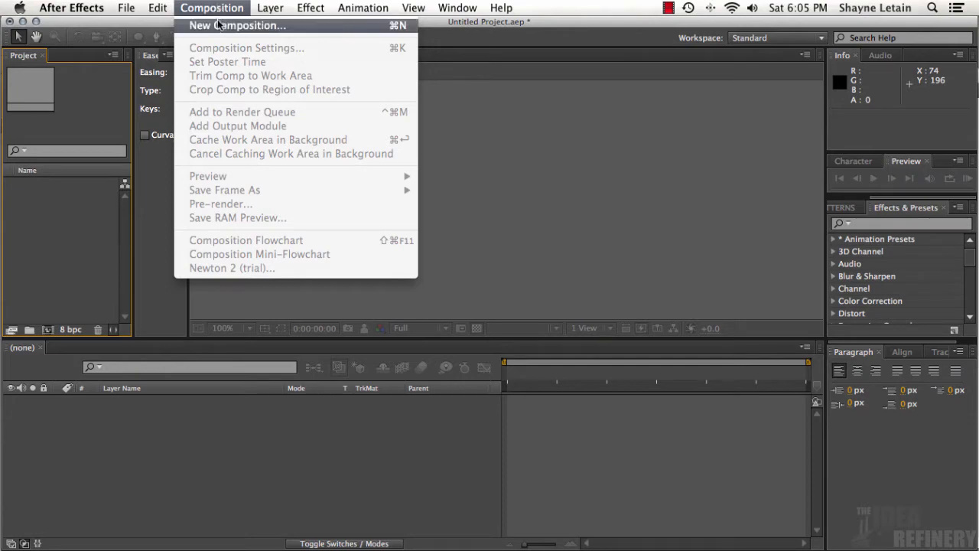
{"action": "left_click", "coordinate": [219, 26]}
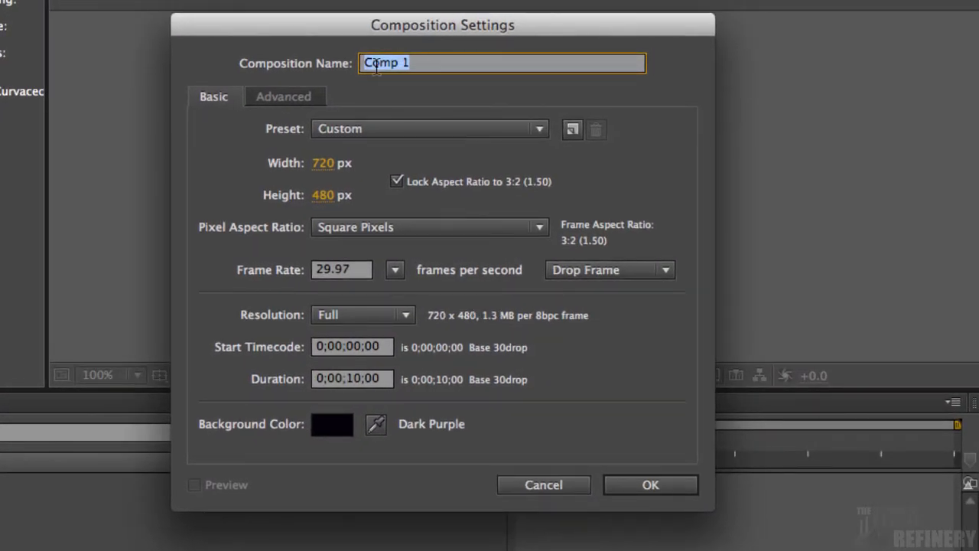
{"action": "type", "text": "ball"}
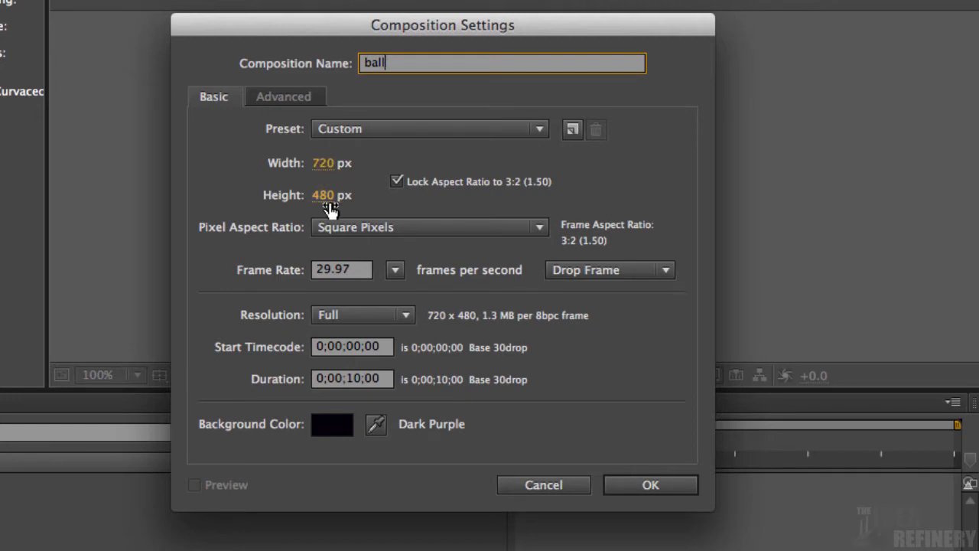
Step: Choose the NTSC DV preset for the composition and set its pixel aspect ratio to Square Pixels
{"action": "left_click", "coordinate": [453, 132]}
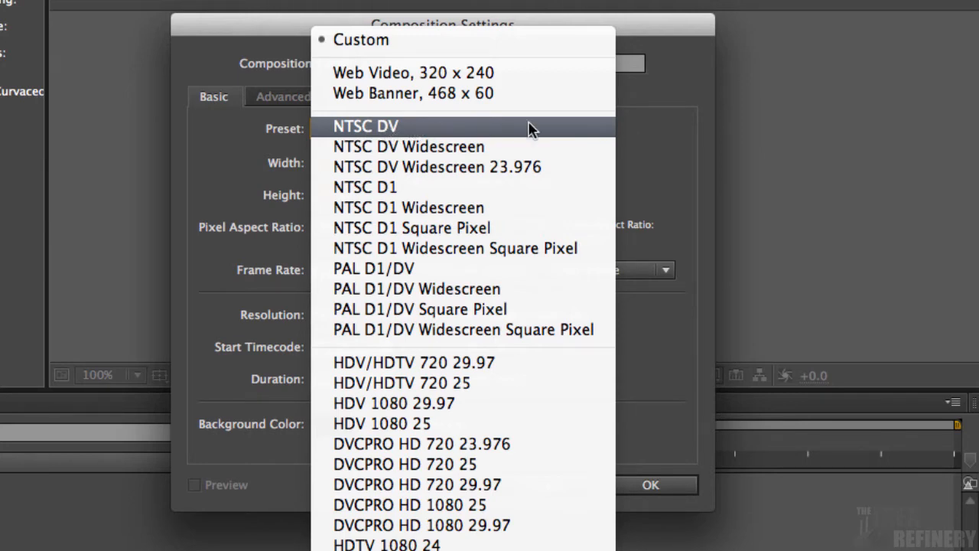
{"action": "left_click", "coordinate": [452, 124]}
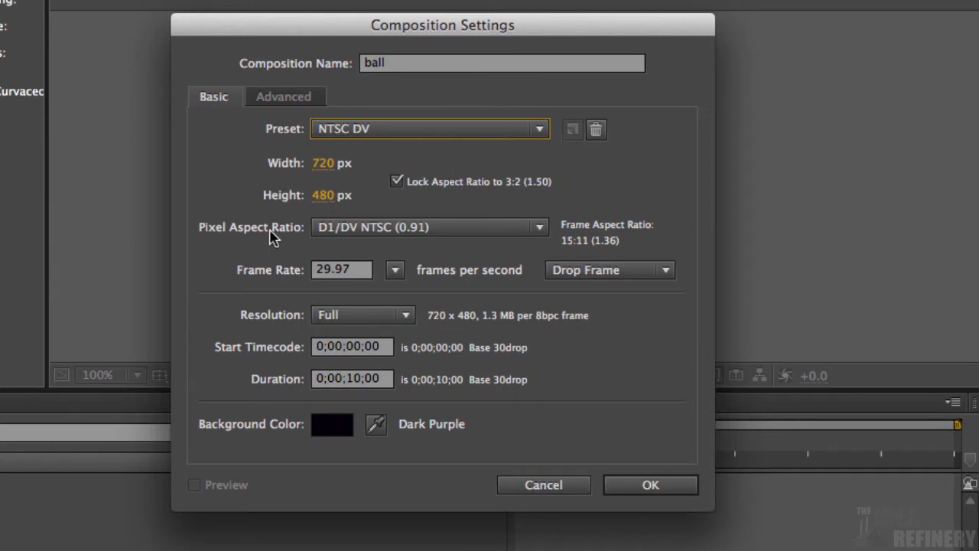
{"action": "left_click", "coordinate": [441, 226]}
{"action": "left_click", "coordinate": [433, 248]}
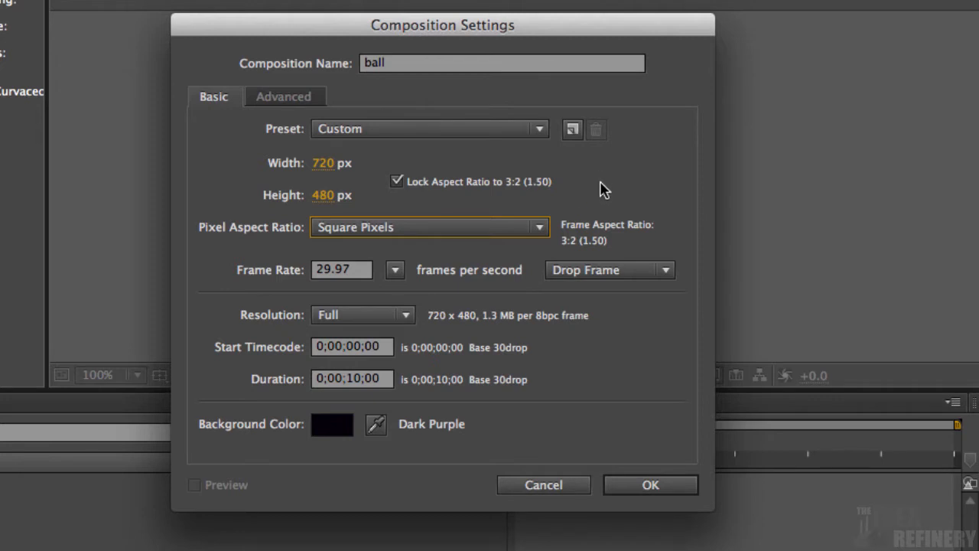
{"action": "left_click", "coordinate": [541, 230]}
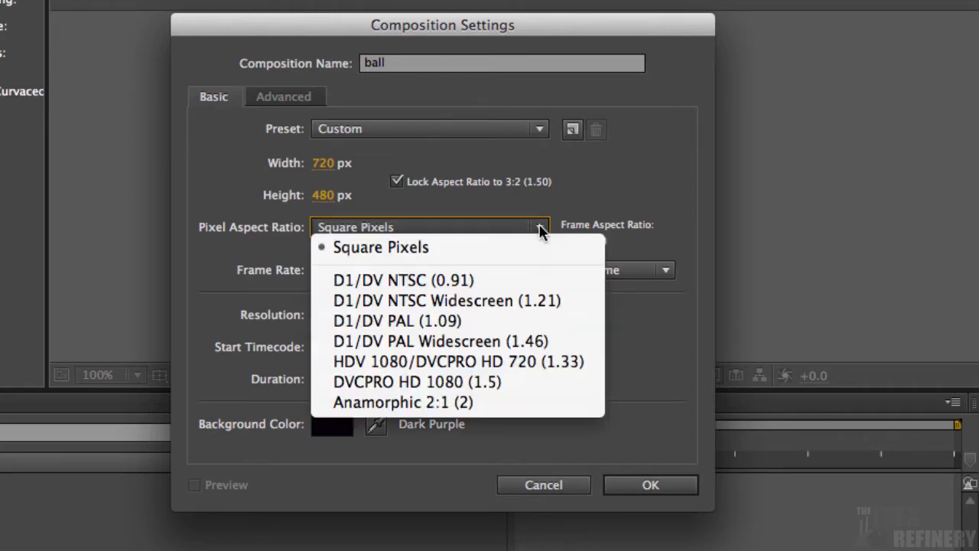
{"action": "left_click", "coordinate": [499, 250]}
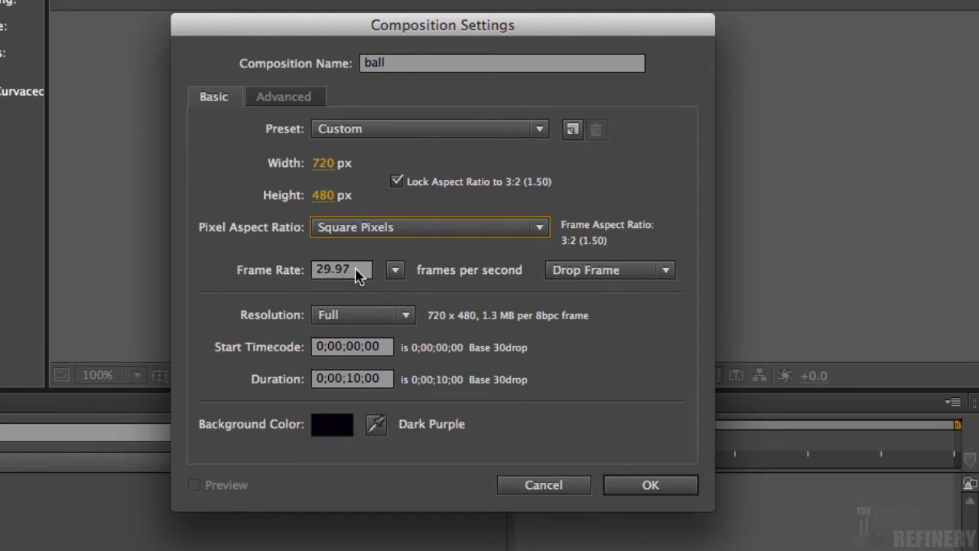
Step: Set the composition's frame rate to 30 frames per second
{"action": "left_click", "coordinate": [395, 270]}
{"action": "left_click", "coordinate": [419, 432]}
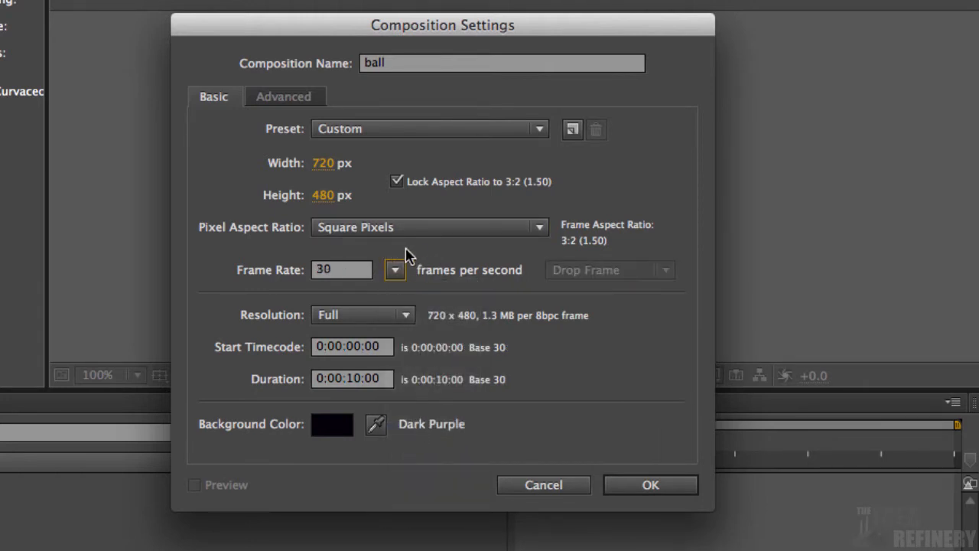
{"action": "left_click", "coordinate": [397, 270]}
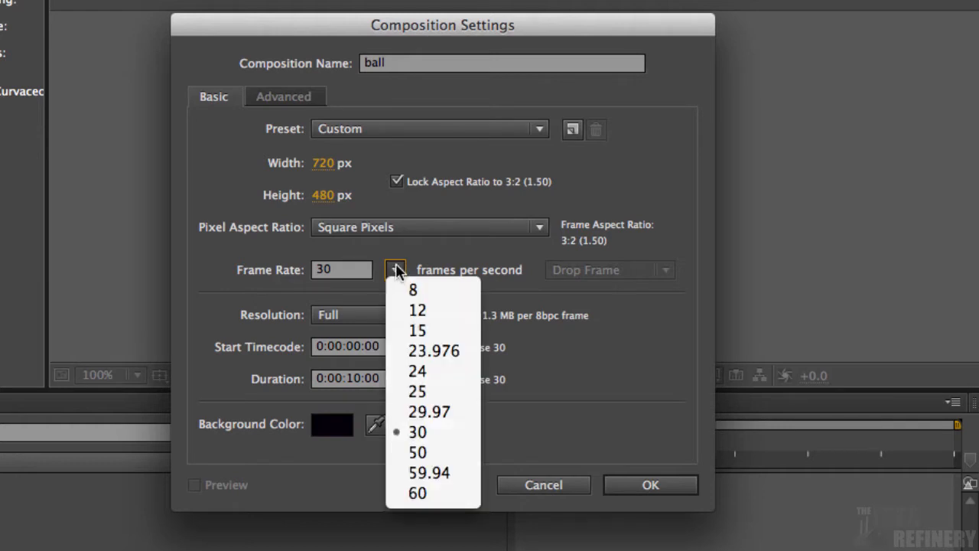
{"action": "left_click", "coordinate": [414, 412]}
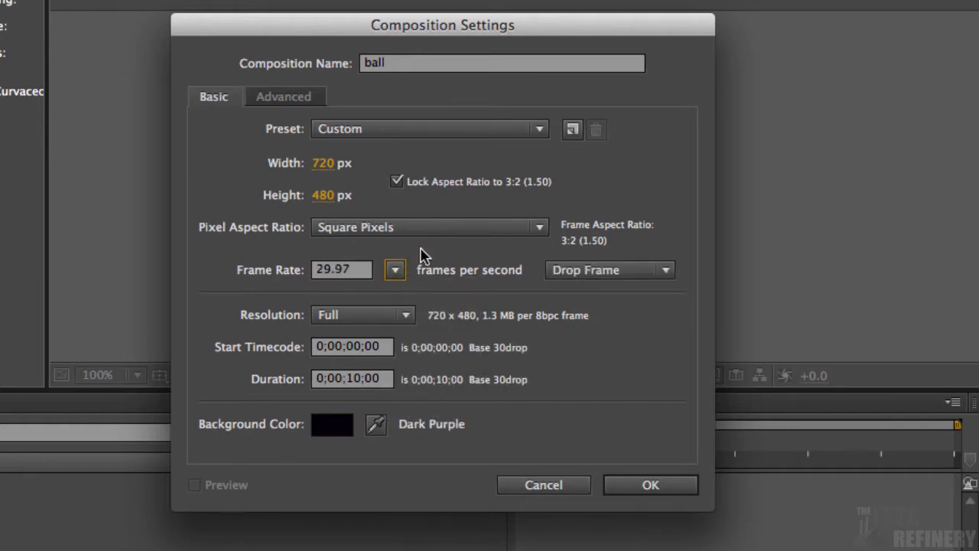
{"action": "left_click", "coordinate": [397, 270]}
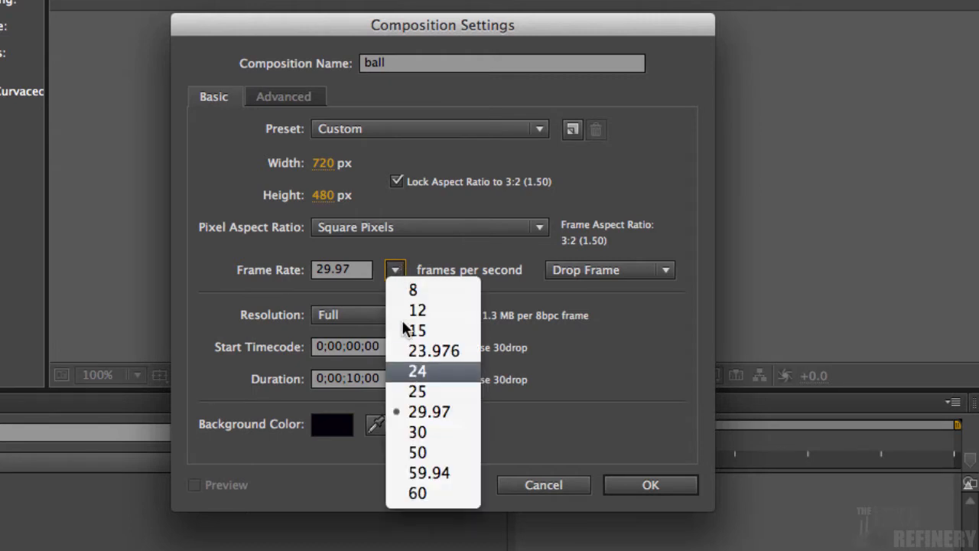
{"action": "left_click", "coordinate": [415, 434]}
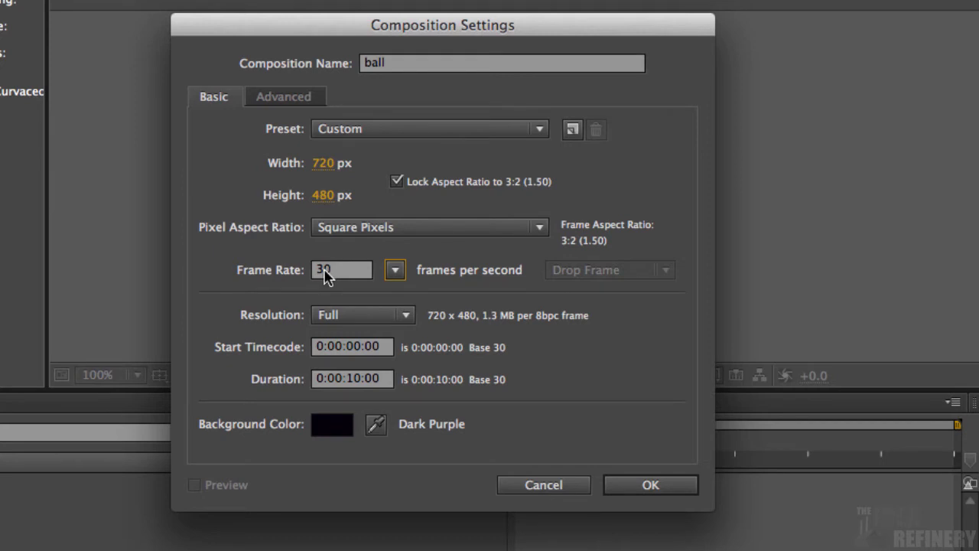
Step: Accept dark purple 020006 as the background color and create the composition with a duration of 0:00:10:00
{"action": "left_click", "coordinate": [357, 379]}
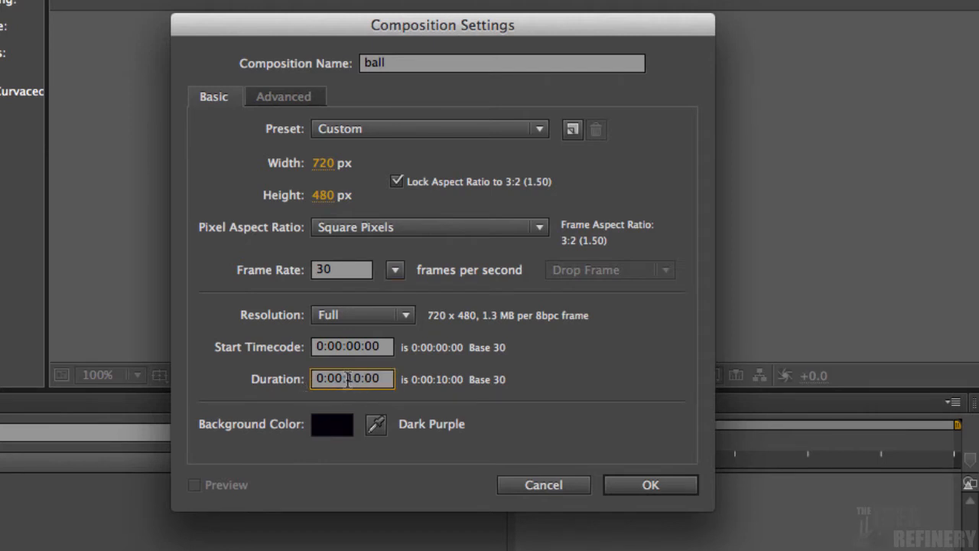
{"action": "double_click", "coordinate": [354, 379]}
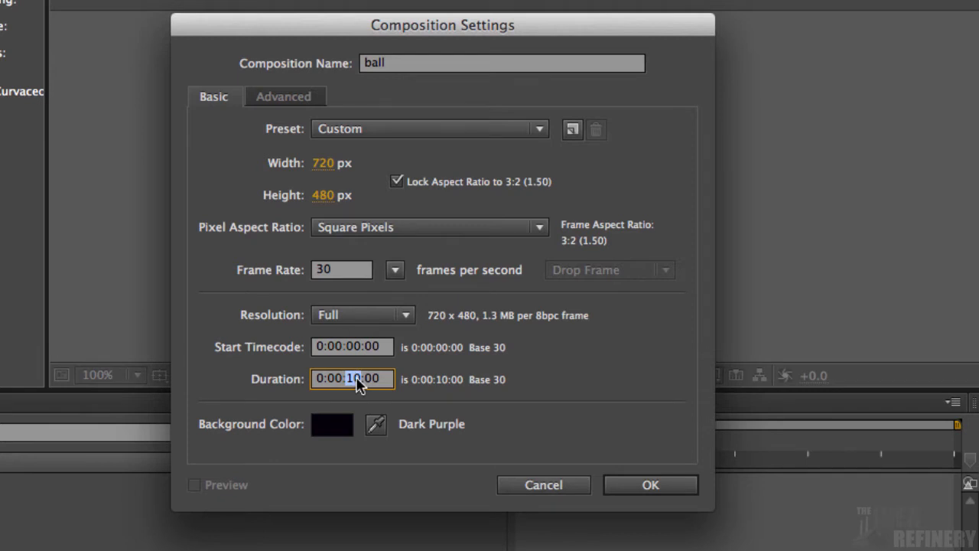
{"action": "left_click", "coordinate": [332, 424]}
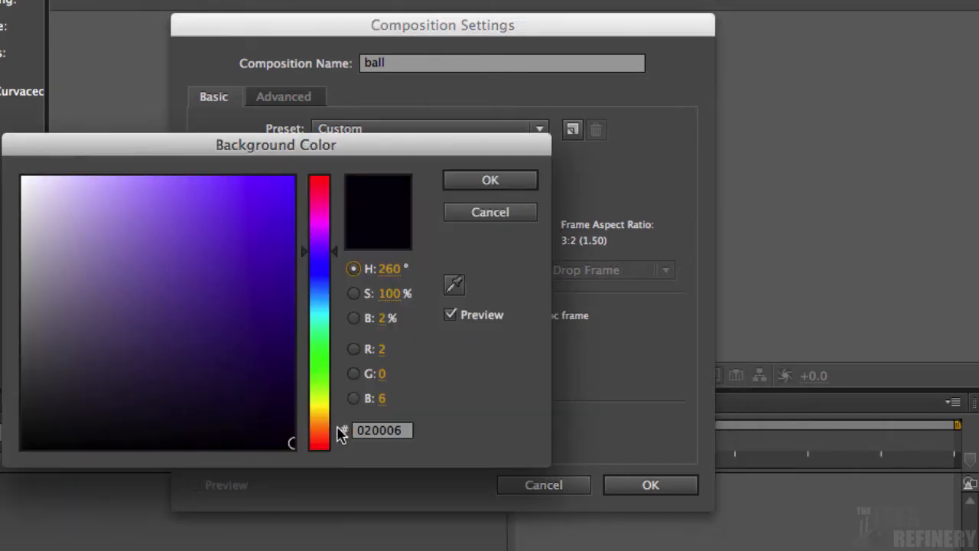
{"action": "left_click", "coordinate": [482, 212]}
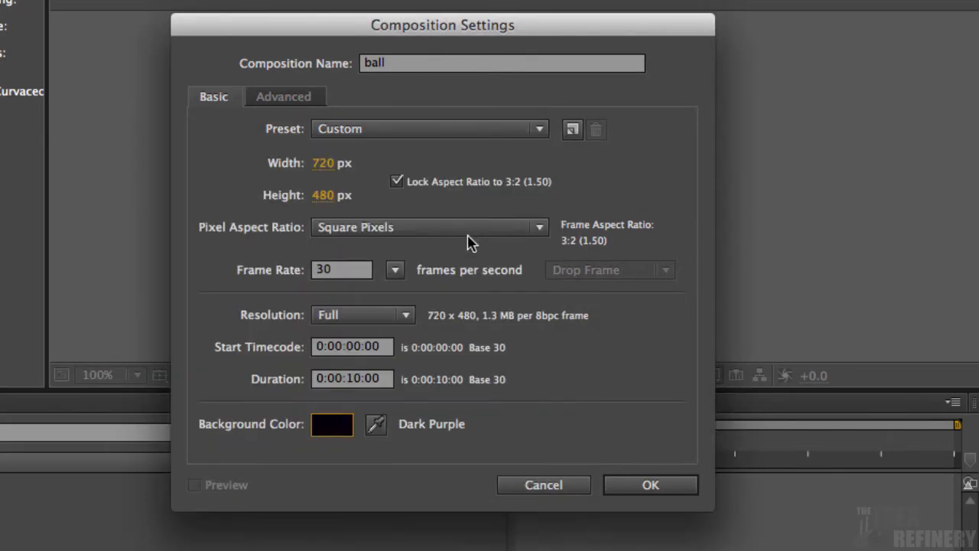
{"action": "left_click", "coordinate": [337, 424]}
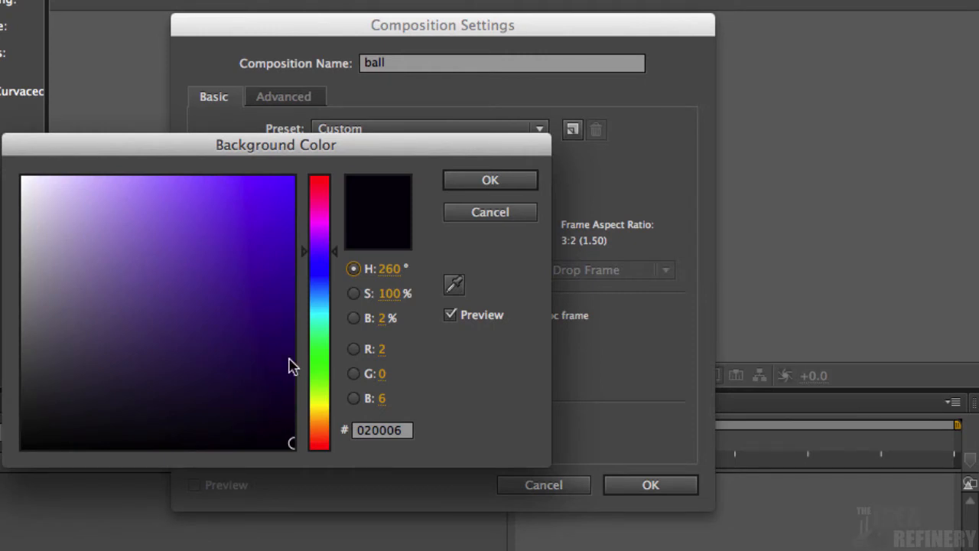
{"action": "left_click", "coordinate": [491, 182]}
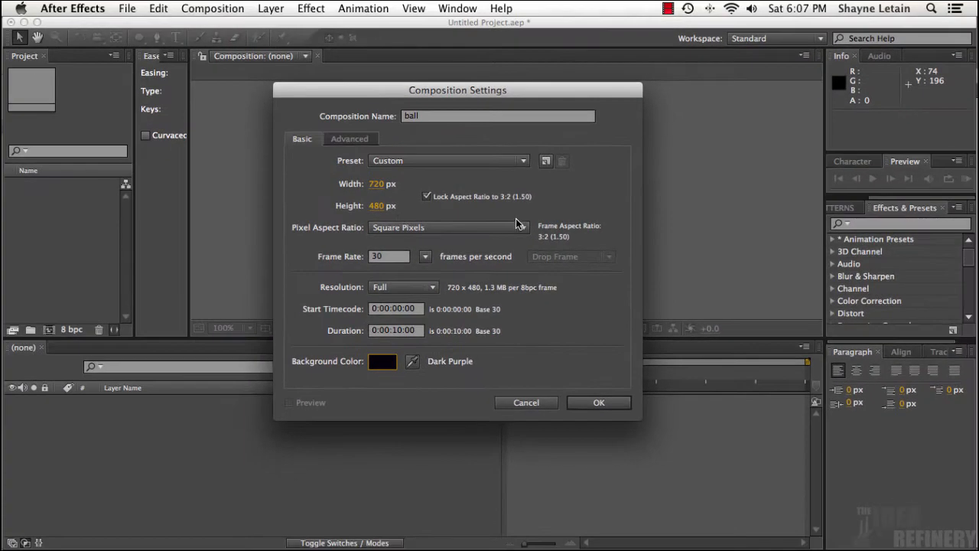
{"action": "left_click", "coordinate": [600, 403]}
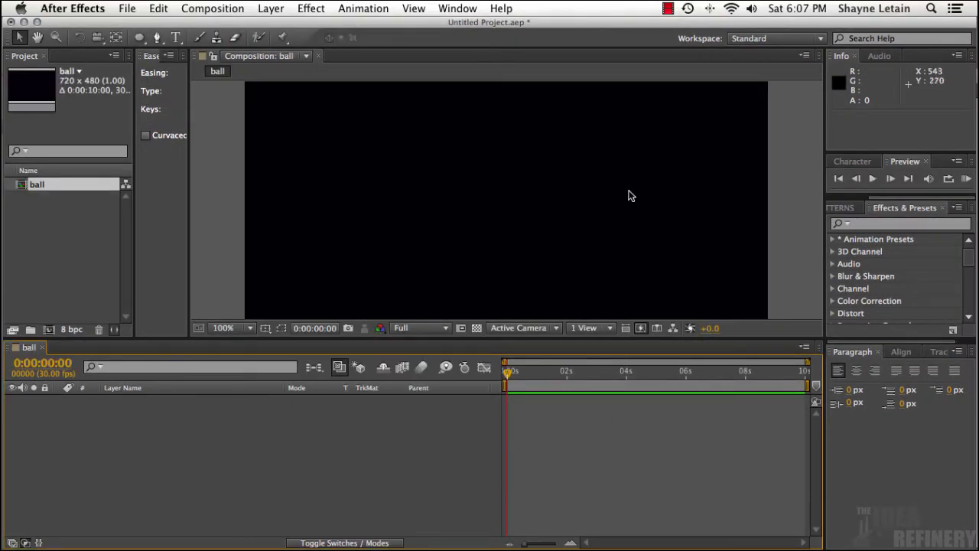
Step: Add a new shape layer to the ball composition
{"action": "left_click", "coordinate": [249, 329]}
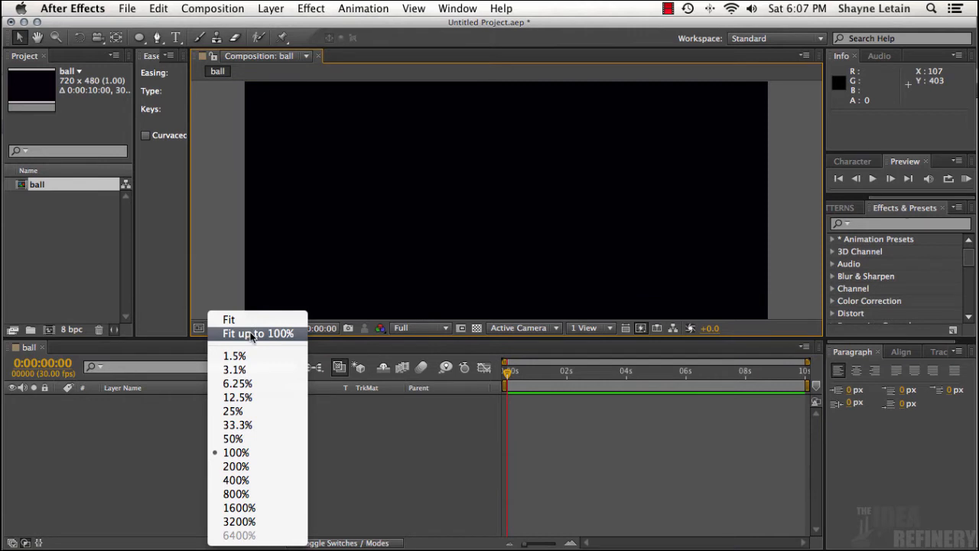
{"action": "left_click", "coordinate": [252, 334]}
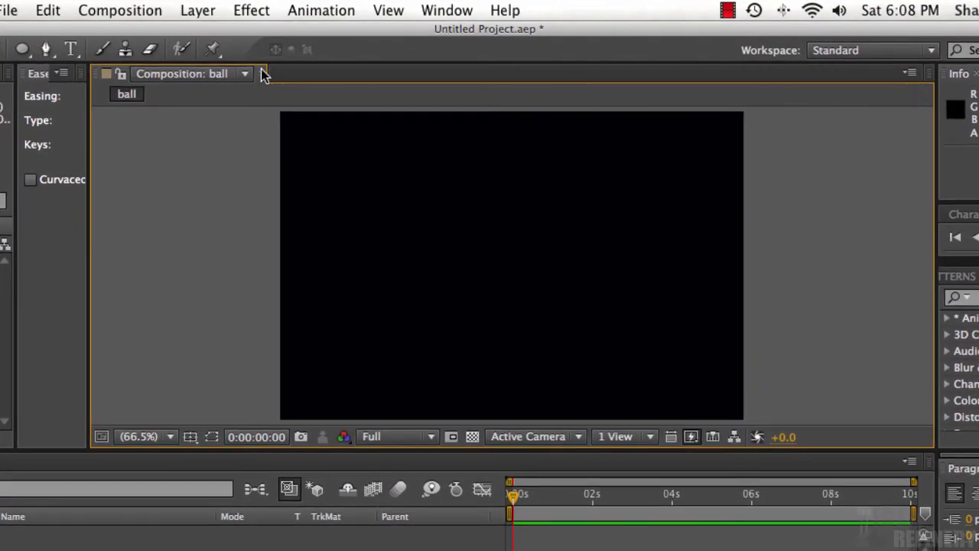
{"action": "left_click", "coordinate": [198, 12]}
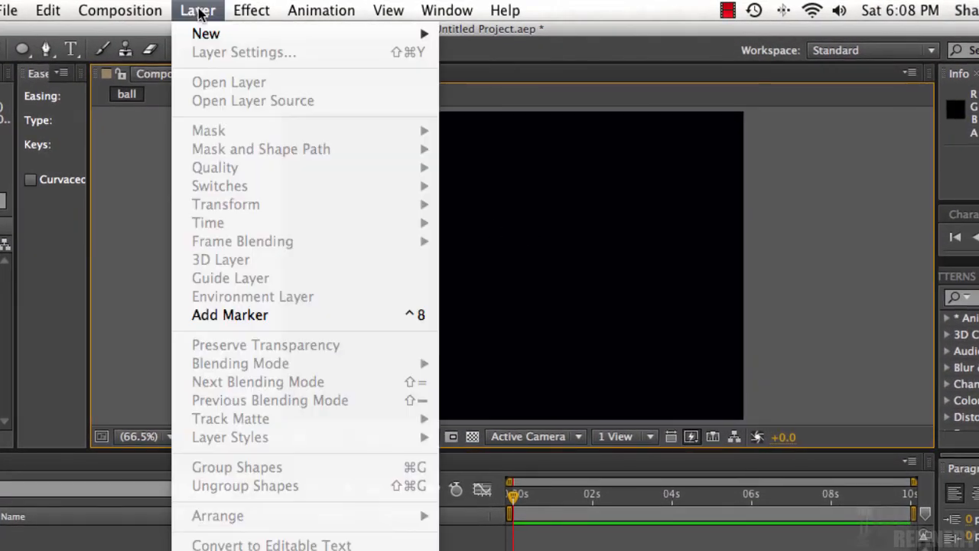
{"action": "mouse_move", "coordinate": [205, 35]}
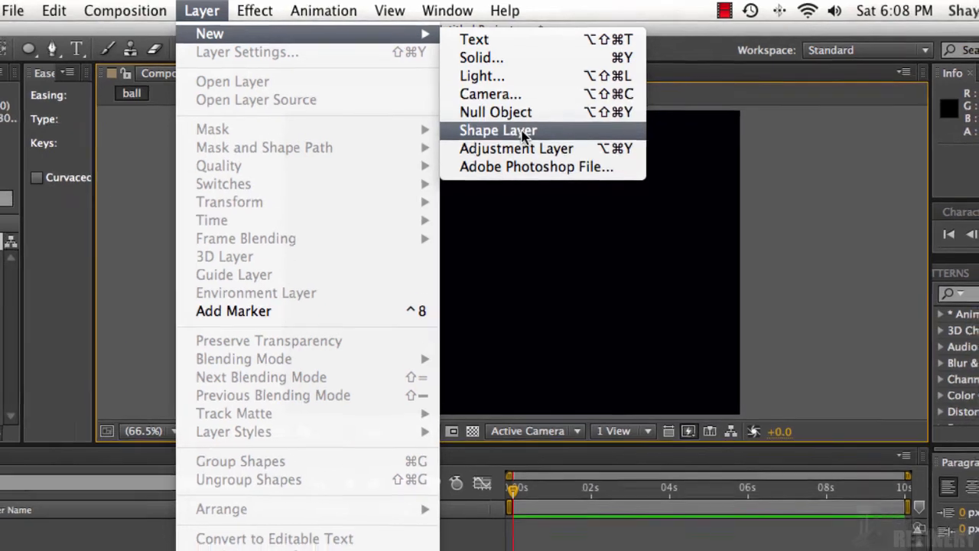
{"action": "left_click", "coordinate": [521, 135]}
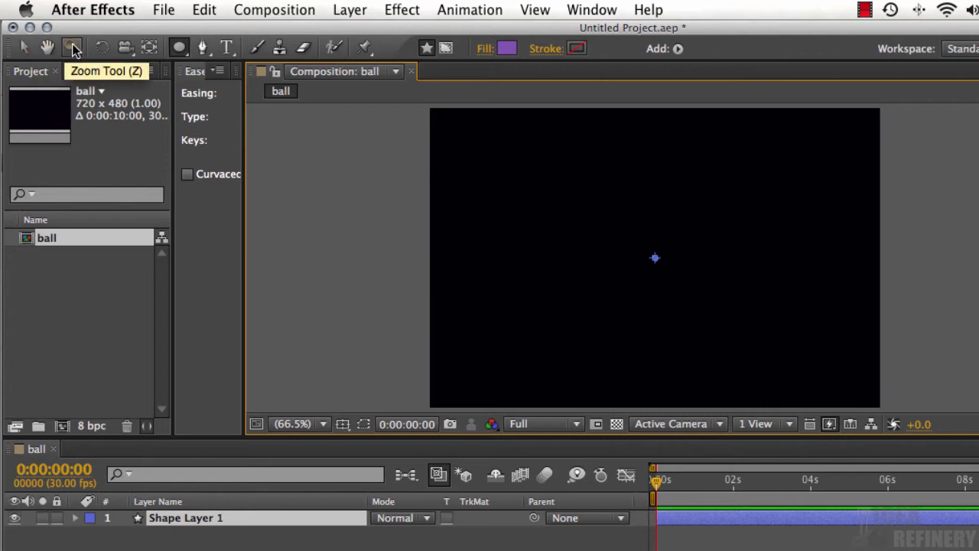
Step: Draw a small circle around the center of the composition on the shape layer with the Ellipse tool
{"action": "left_click", "coordinate": [181, 50]}
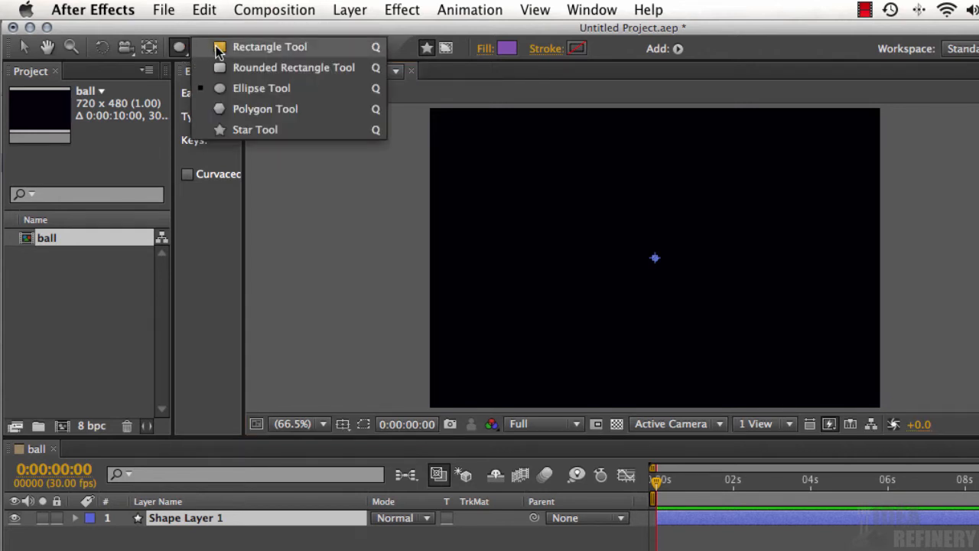
{"action": "left_click", "coordinate": [232, 90]}
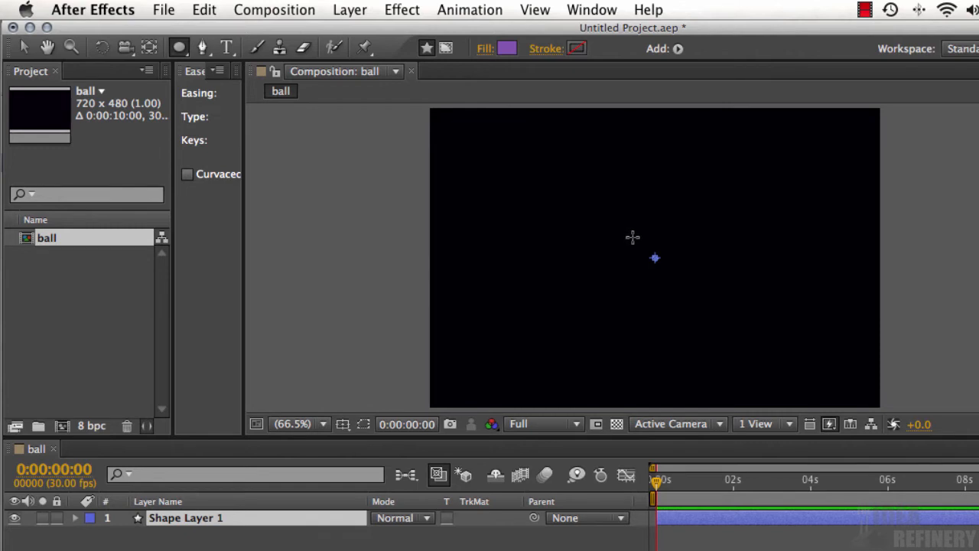
{"action": "left_click_drag", "start_coordinate": [632, 238], "coordinate": [679, 282]}
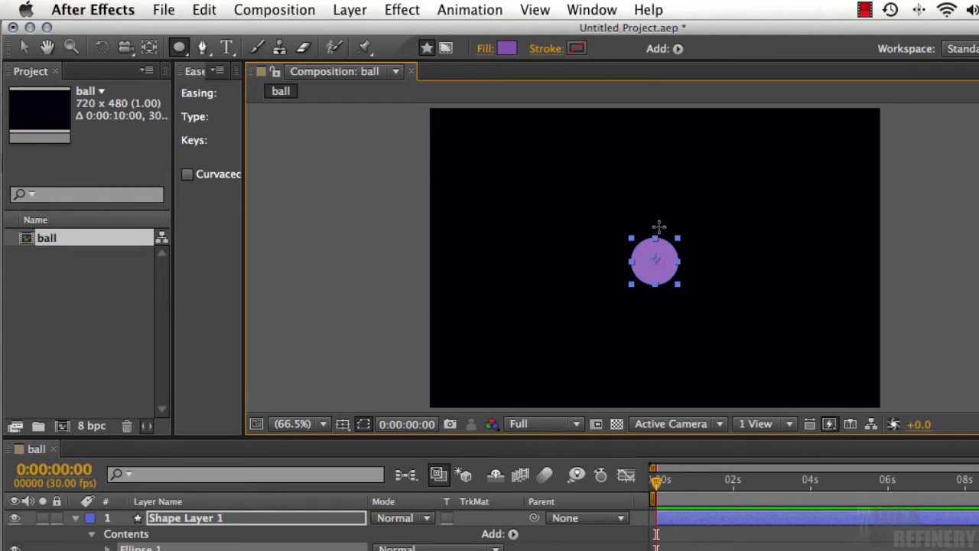
Step: Change the circle's fill color to light purple BD8FE8
{"action": "left_click", "coordinate": [509, 49]}
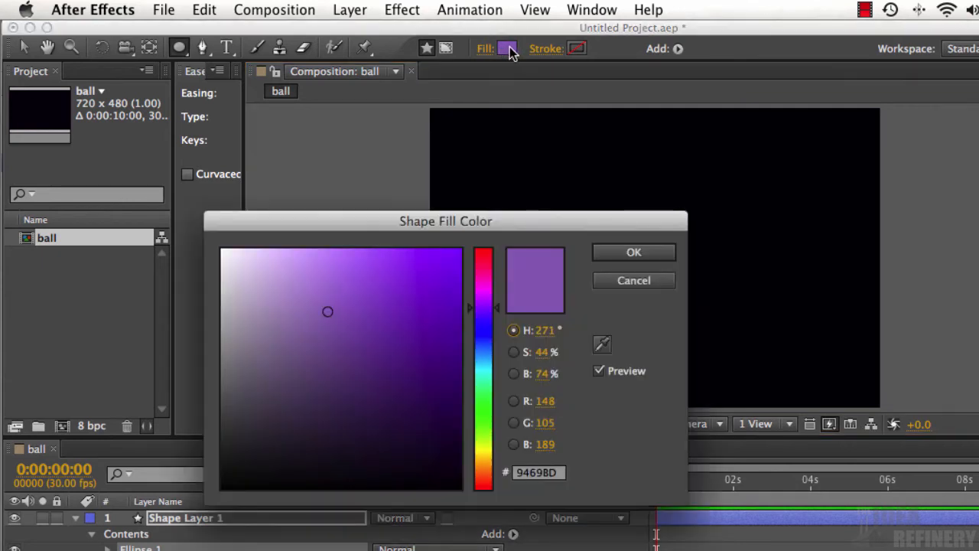
{"action": "left_click", "coordinate": [334, 277]}
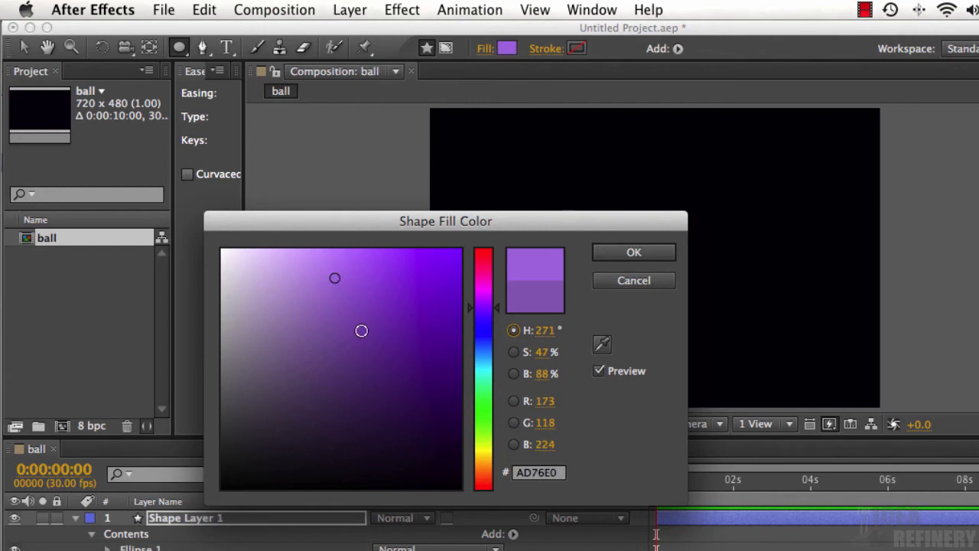
{"action": "left_click", "coordinate": [312, 270]}
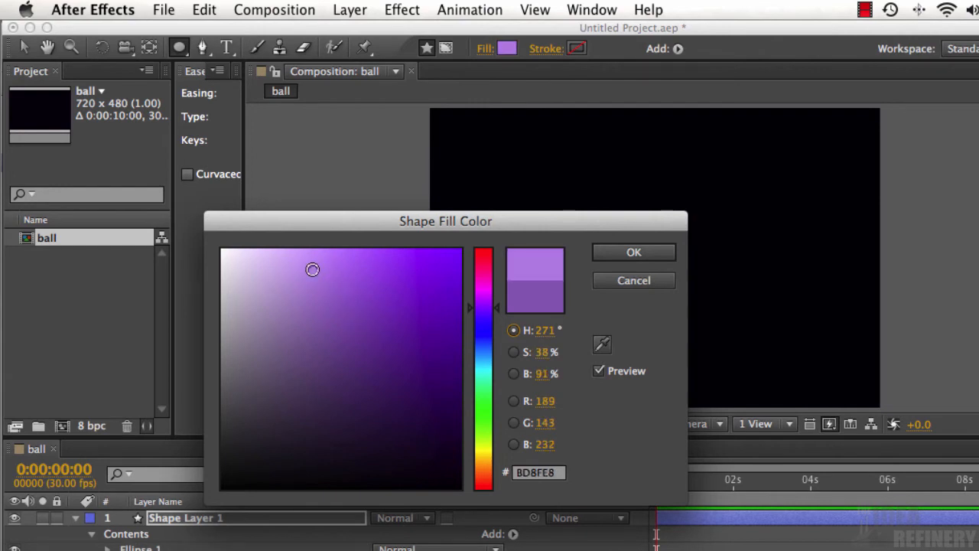
{"action": "left_click", "coordinate": [641, 254]}
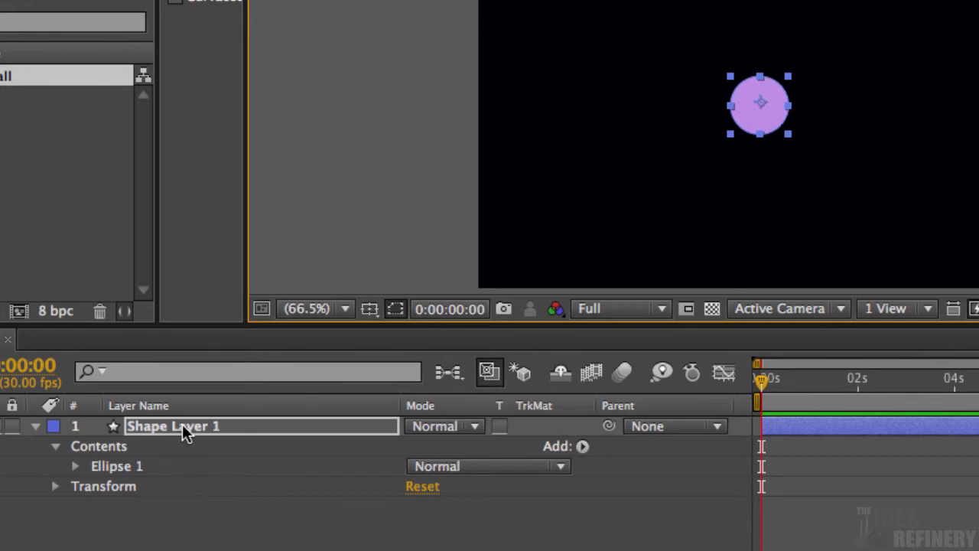
Step: Rename the circle's shape layer to "ball"
{"action": "key", "text": "Return"}
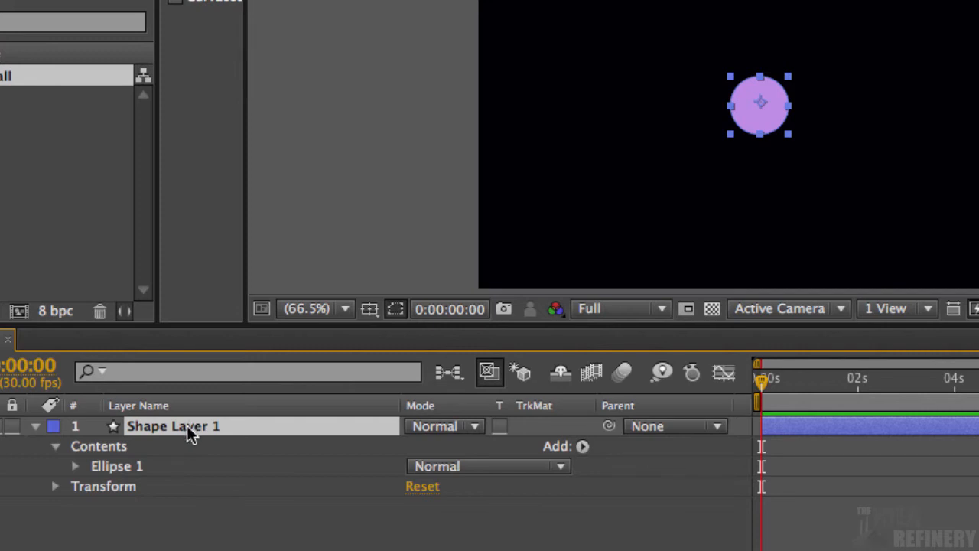
{"action": "key", "text": "Return"}
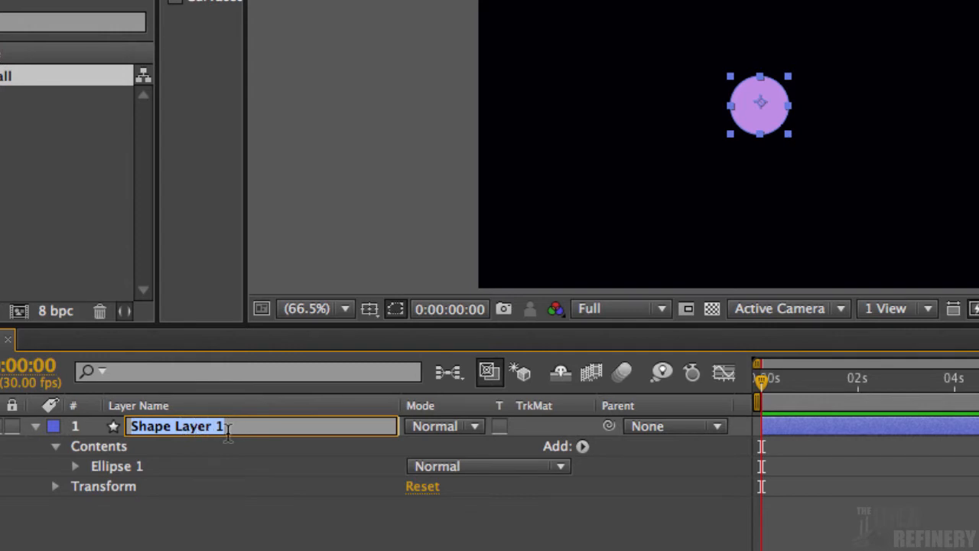
{"action": "type", "text": "ball"}
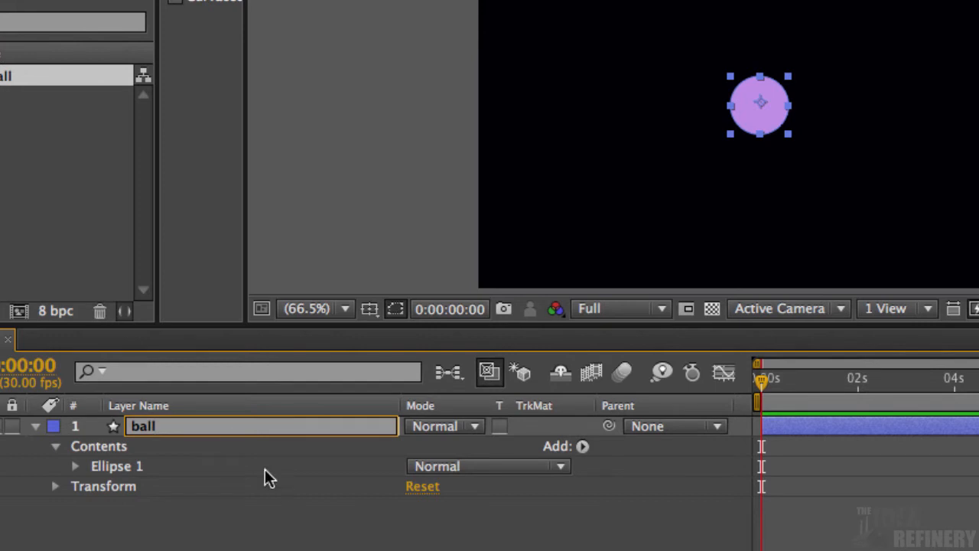
{"action": "key", "text": "Return"}
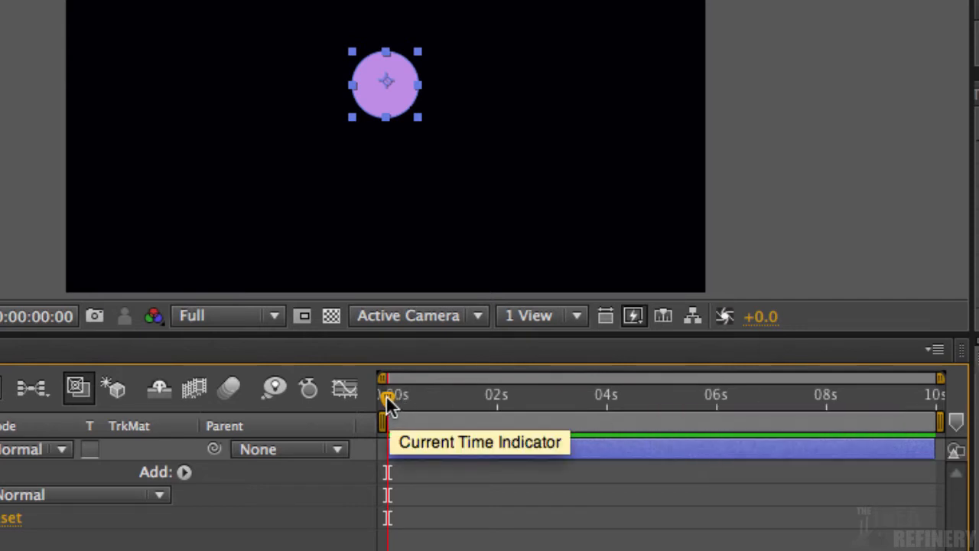
Step: Scrub the current time through the first four seconds of the composition to preview the ball layer
{"action": "left_click_drag", "start_coordinate": [386, 395], "coordinate": [460, 399]}
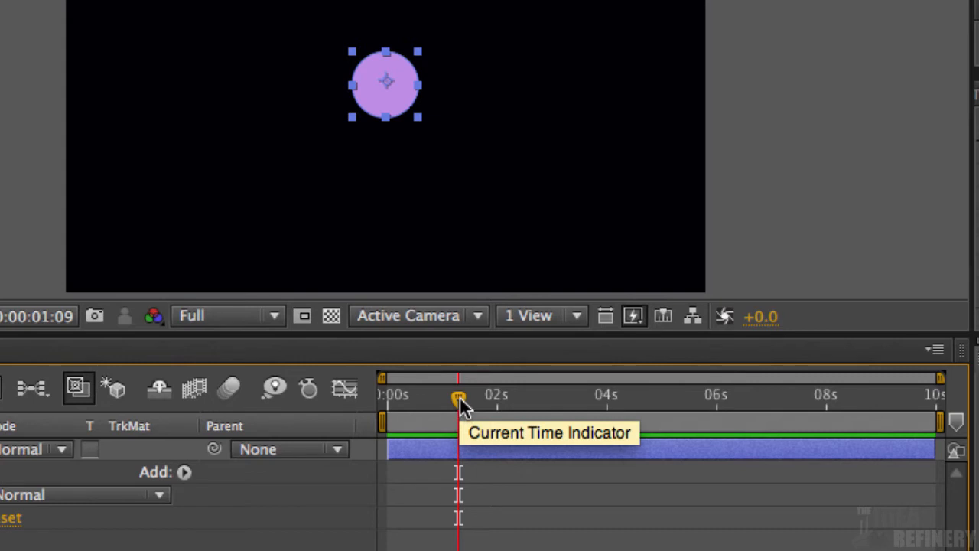
{"action": "left_click_drag", "start_coordinate": [460, 396], "coordinate": [610, 399]}
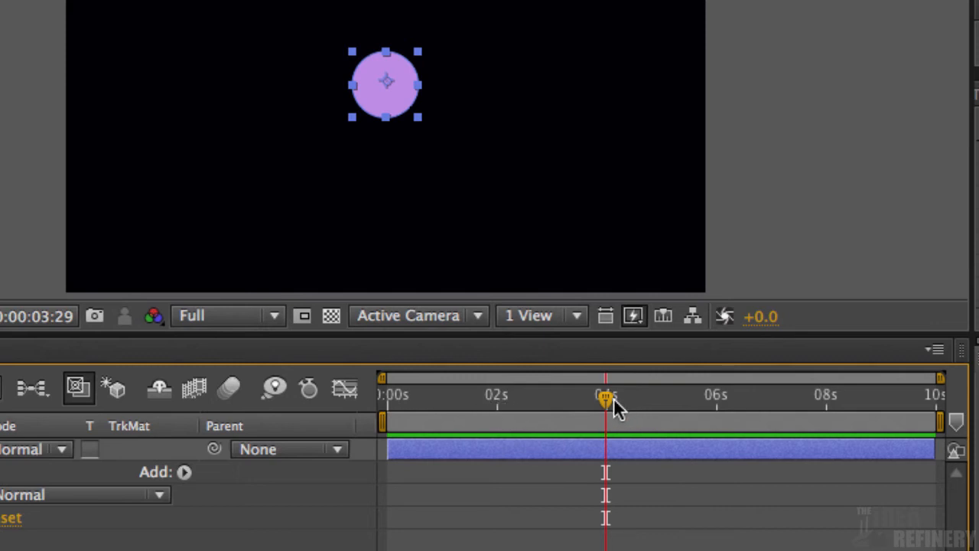
{"action": "left_click_drag", "start_coordinate": [614, 398], "coordinate": [577, 399]}
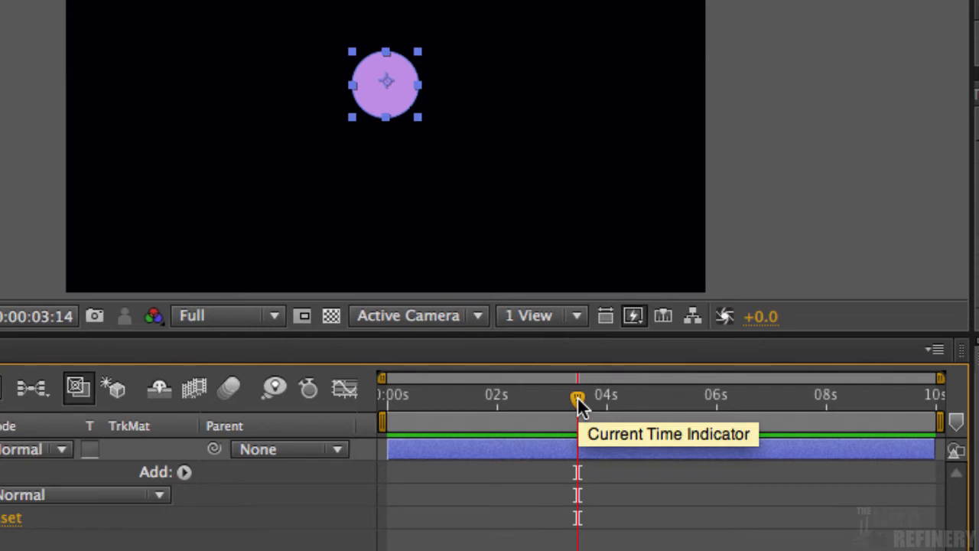
{"action": "left_click_drag", "start_coordinate": [578, 396], "coordinate": [439, 402]}
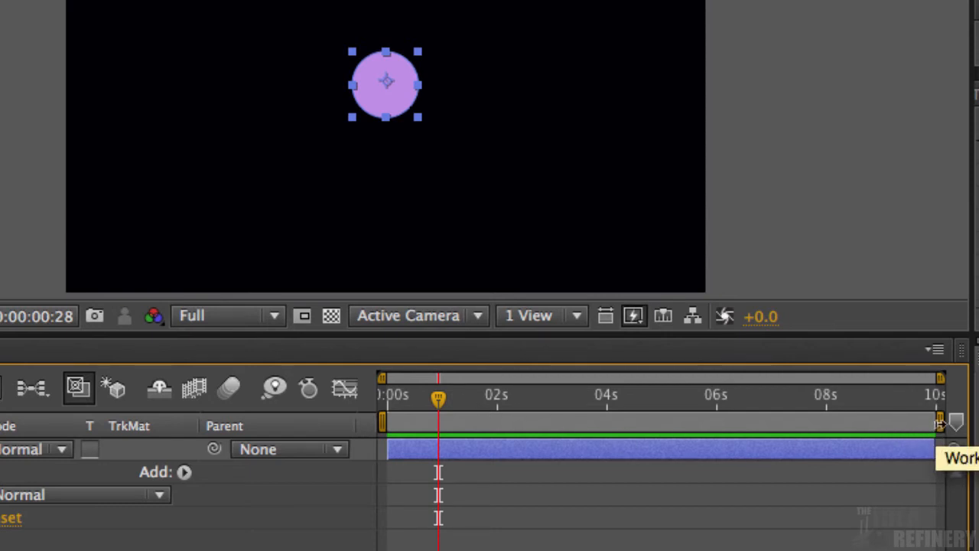
Step: Shorten the work area to end just past 2 seconds and place the current time at 0:00:01:07
{"action": "left_click_drag", "start_coordinate": [941, 423], "coordinate": [508, 418]}
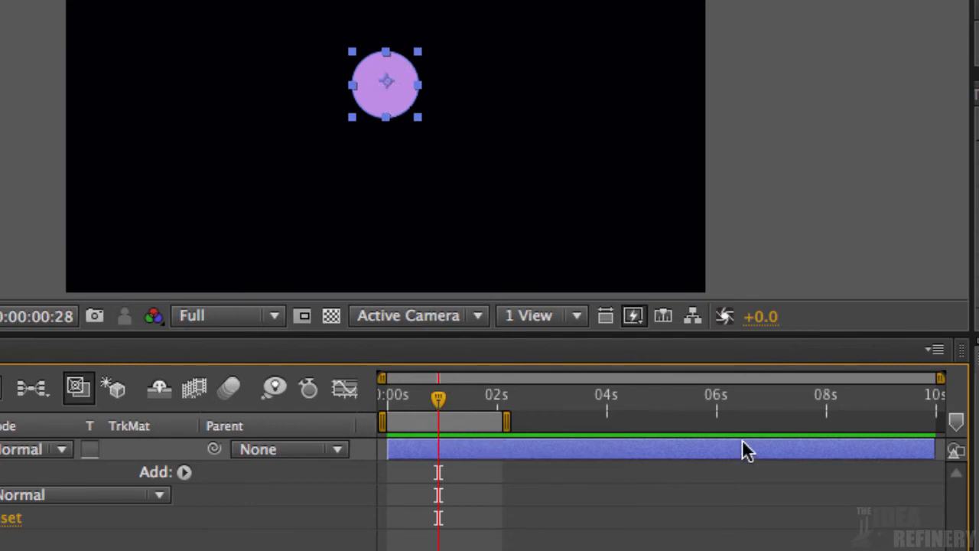
{"action": "mouse_move", "coordinate": [437, 398]}
{"action": "left_mouse_down"}
{"action": "mouse_move", "coordinate": [467, 398]}
{"action": "mouse_move", "coordinate": [451, 396]}
{"action": "left_mouse_up"}
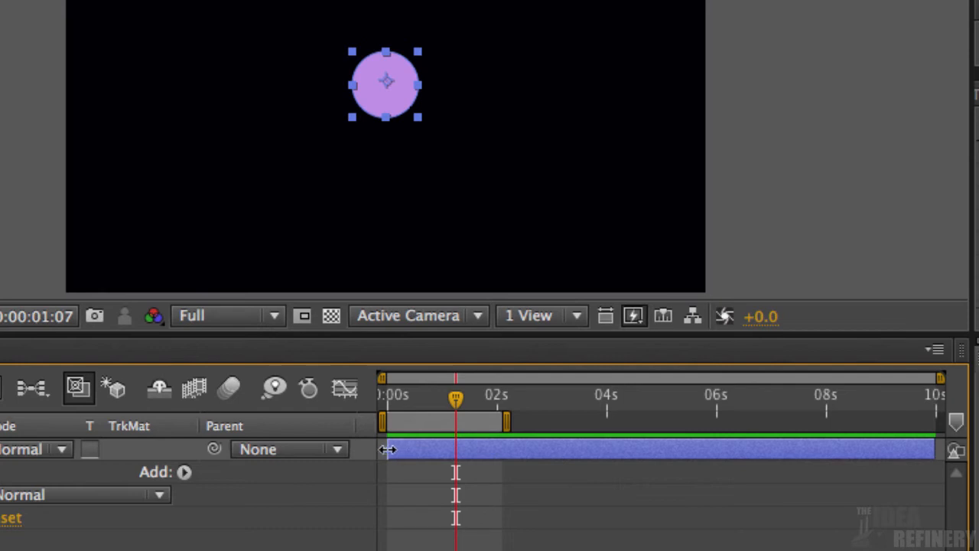
Step: Try trimming the ball layer's start to about 1.6 seconds, and restore it to the beginning of the timeline
{"action": "left_click_drag", "start_coordinate": [388, 449], "coordinate": [476, 451]}
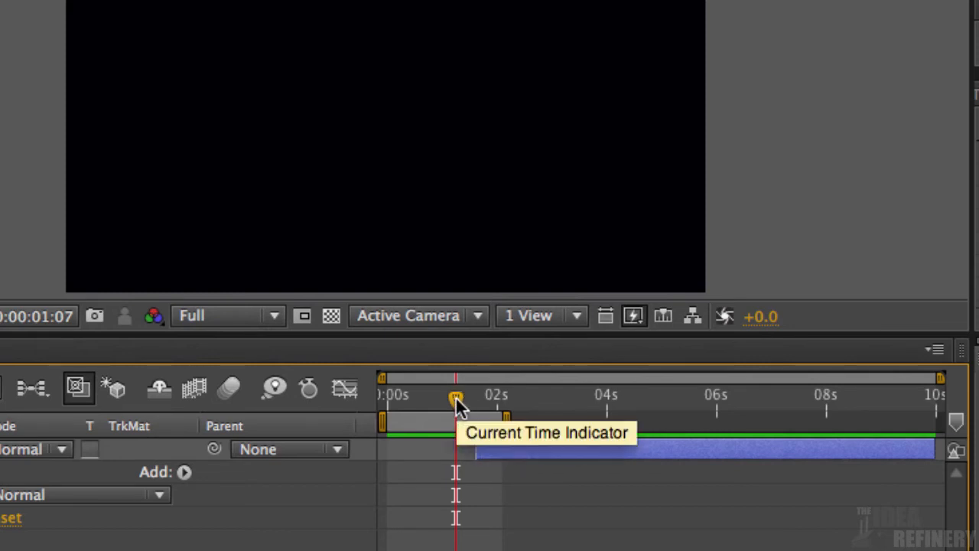
{"action": "mouse_move", "coordinate": [455, 397]}
{"action": "left_mouse_down"}
{"action": "mouse_move", "coordinate": [486, 398]}
{"action": "mouse_move", "coordinate": [450, 397]}
{"action": "left_mouse_up"}
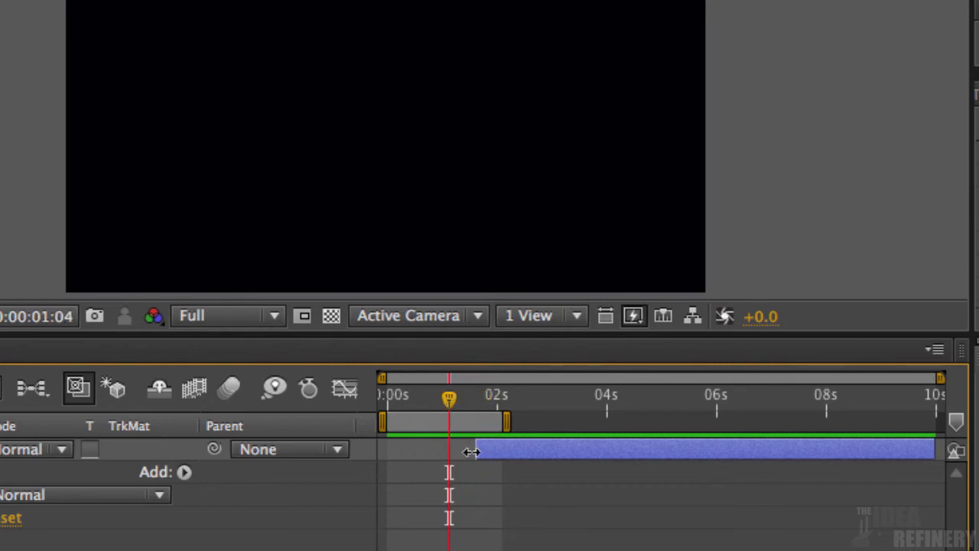
{"action": "left_click_drag", "start_coordinate": [477, 450], "coordinate": [390, 451]}
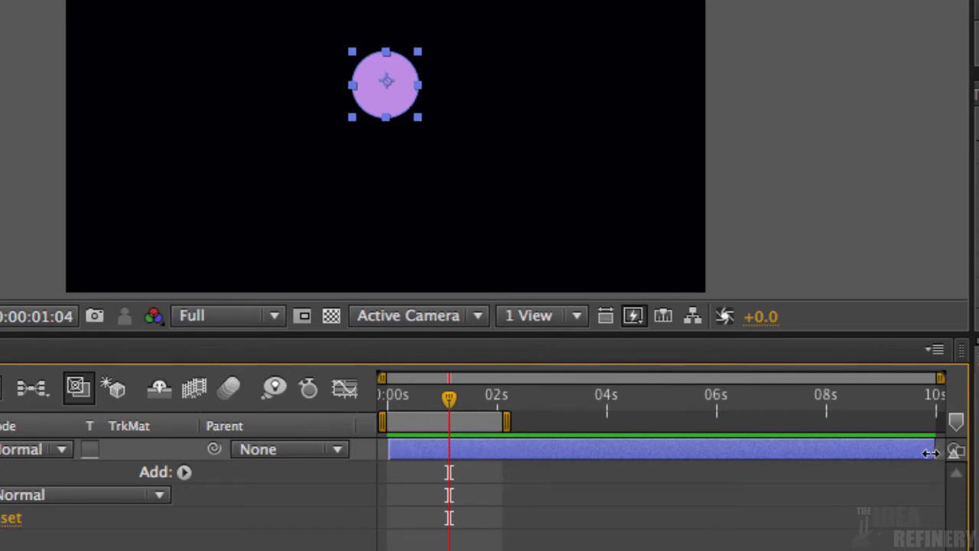
Step: Try trimming the ball layer's end to about 1 second, and extend it back to the 10-second mark
{"action": "left_click_drag", "start_coordinate": [931, 452], "coordinate": [444, 450]}
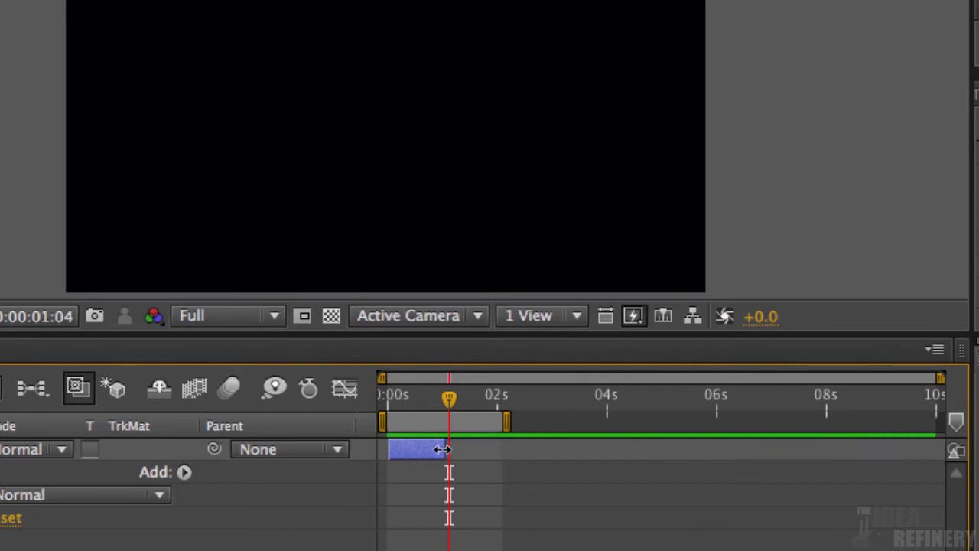
{"action": "mouse_move", "coordinate": [446, 398]}
{"action": "left_mouse_down"}
{"action": "mouse_move", "coordinate": [398, 398]}
{"action": "mouse_move", "coordinate": [474, 400]}
{"action": "mouse_move", "coordinate": [434, 400]}
{"action": "left_mouse_up"}
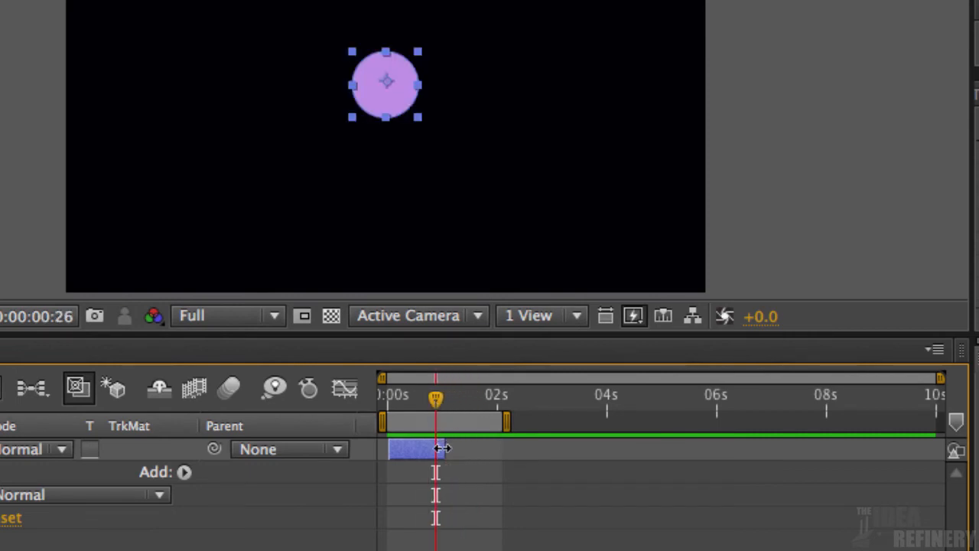
{"action": "left_click_drag", "start_coordinate": [444, 450], "coordinate": [939, 450]}
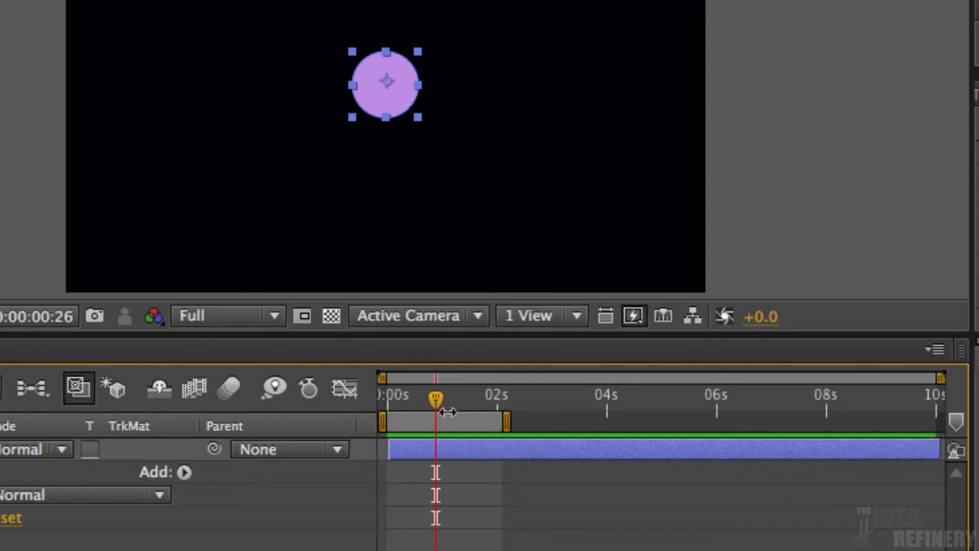
Step: Return the current time to 0:00:00:00, expand the ball layer's Transform properties and select Position
{"action": "left_click_drag", "start_coordinate": [437, 396], "coordinate": [385, 399]}
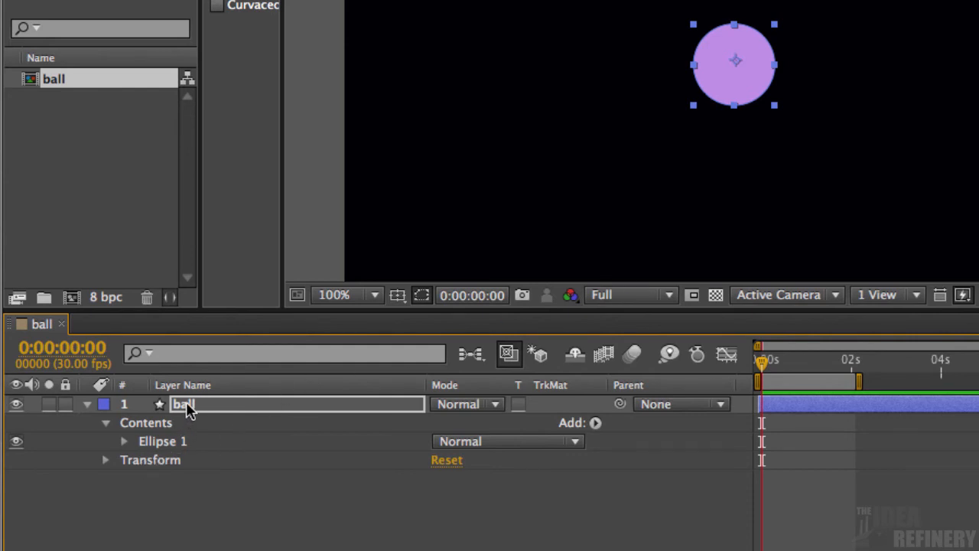
{"action": "left_click", "coordinate": [105, 461]}
{"action": "left_click", "coordinate": [115, 497]}
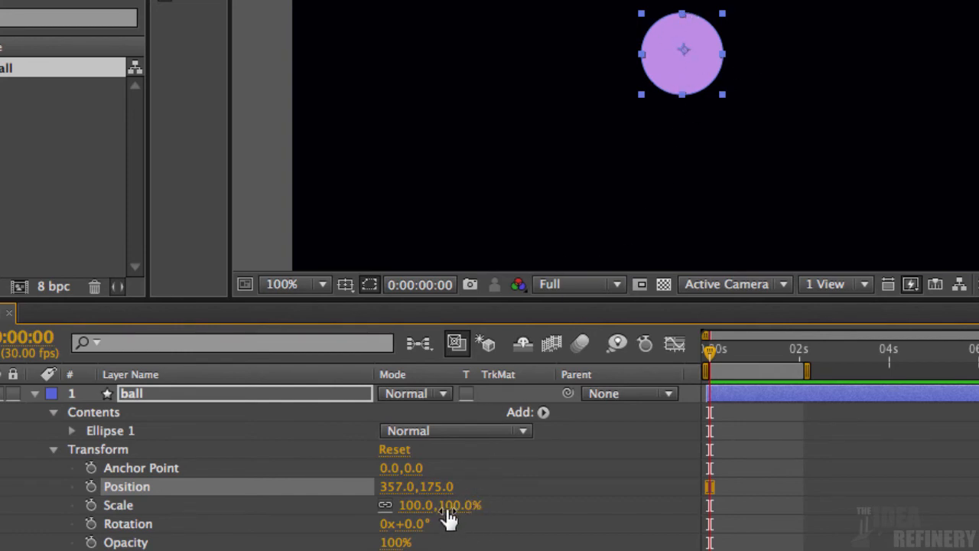
Step: Try scaling the ball uniformly to 129%, and its height alone to 46% with proportions unlinked, undoing each scale change
{"action": "left_click_drag", "start_coordinate": [451, 505], "coordinate": [479, 507]}
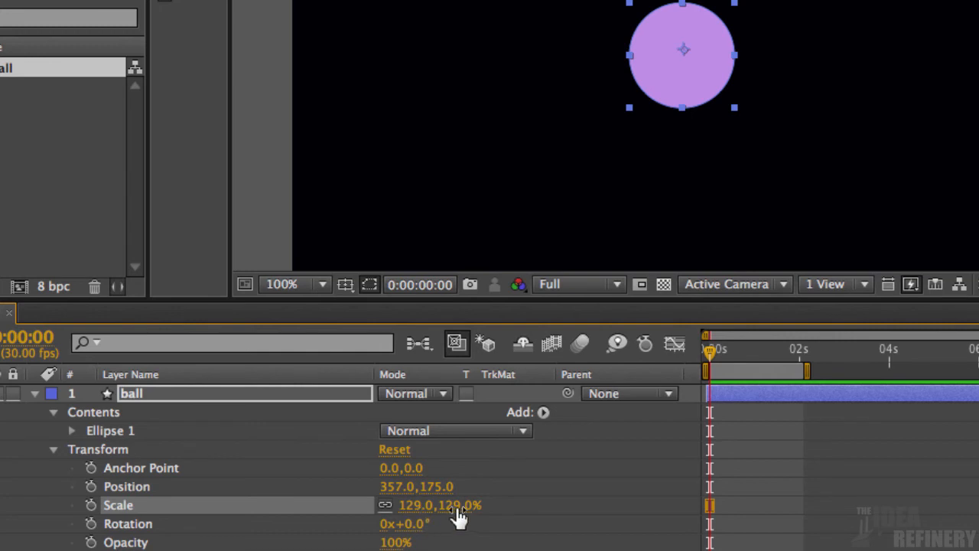
{"action": "key", "text": "ctrl+z"}
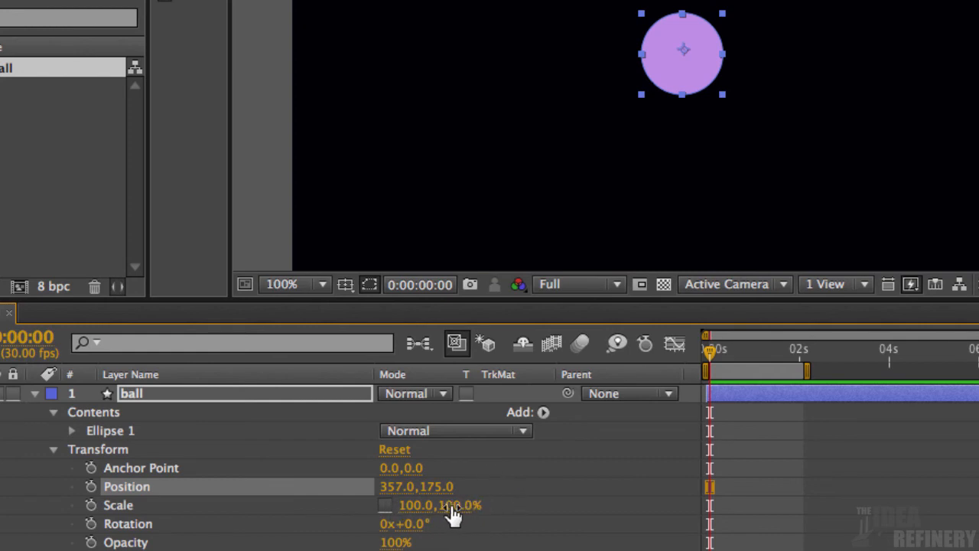
{"action": "left_click_drag", "start_coordinate": [452, 514], "coordinate": [372, 498]}
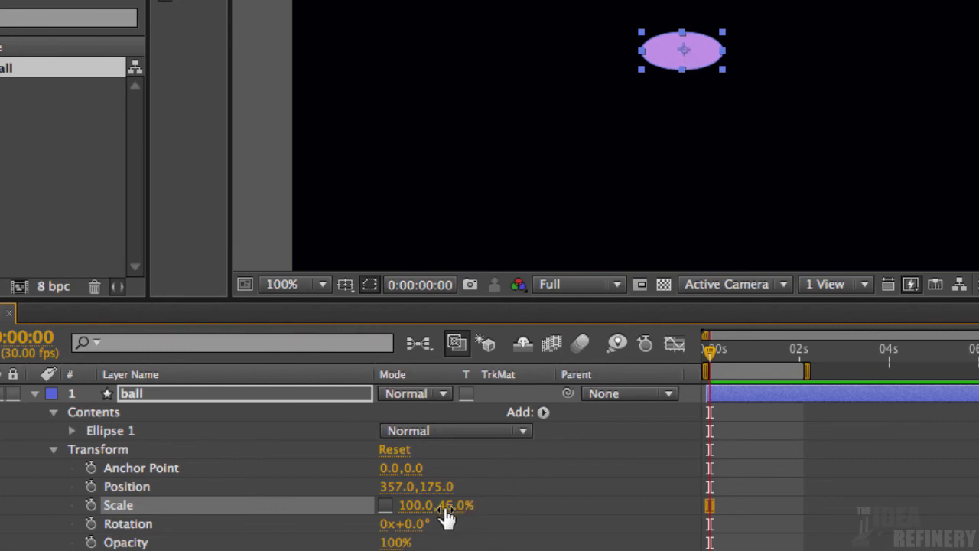
{"action": "key", "text": "ctrl+z"}
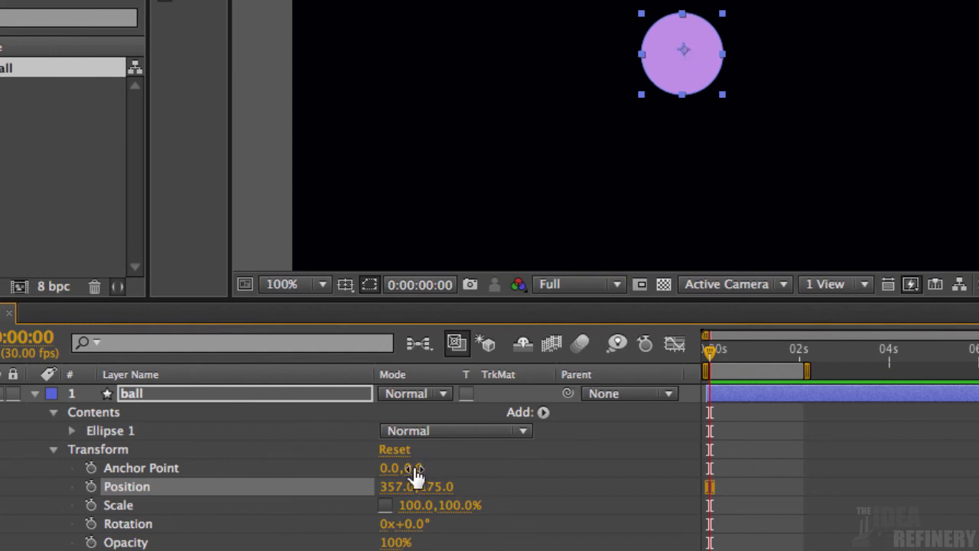
Step: Move the ball's anchor point to its bottom edge at about -3, 42 with the Pan Behind tool and unlink its scale proportions
{"action": "left_click_drag", "start_coordinate": [417, 468], "coordinate": [439, 467]}
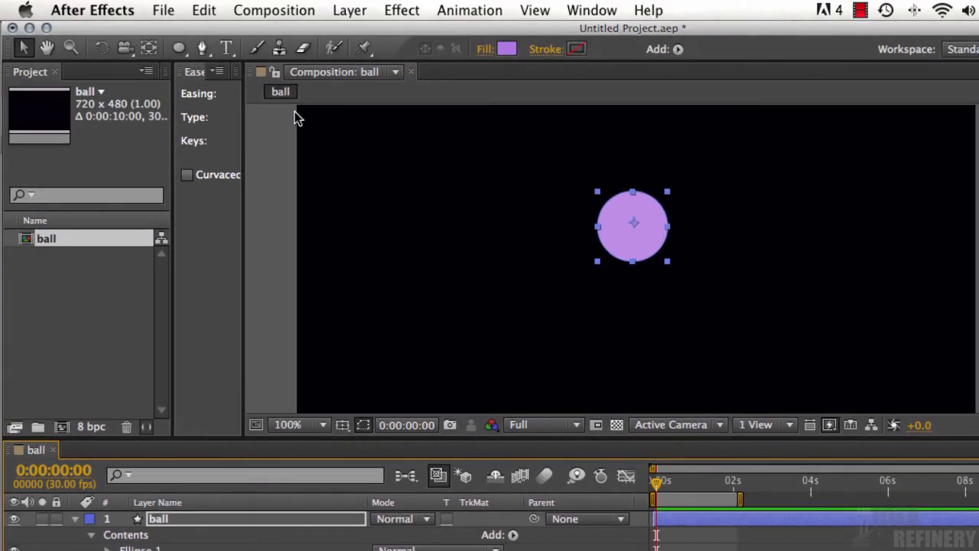
{"action": "left_click", "coordinate": [150, 49]}
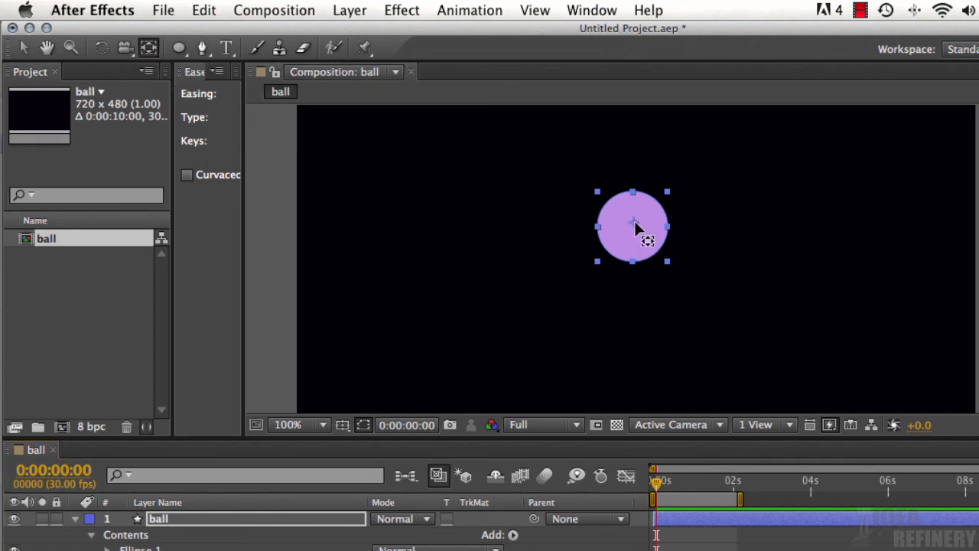
{"action": "left_click_drag", "start_coordinate": [635, 219], "coordinate": [633, 263]}
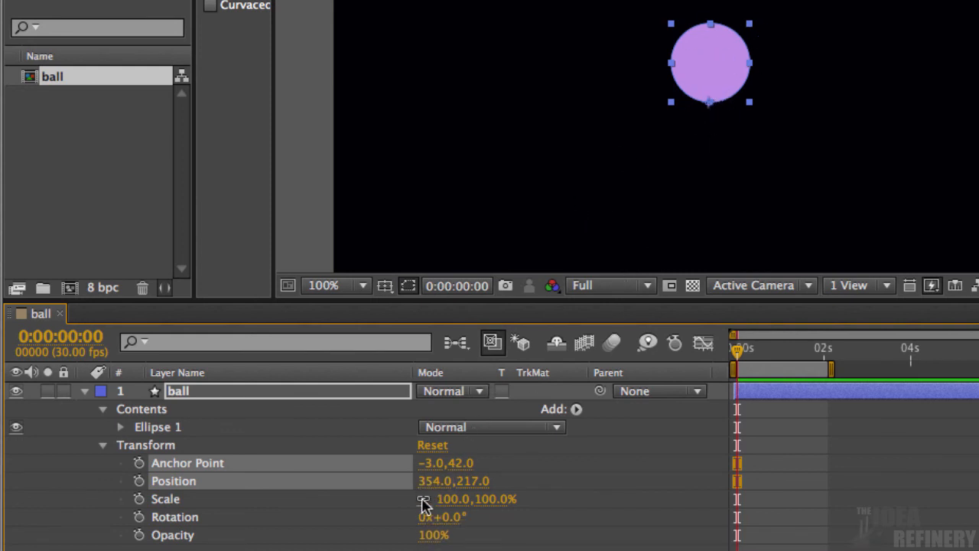
{"action": "left_click", "coordinate": [423, 499]}
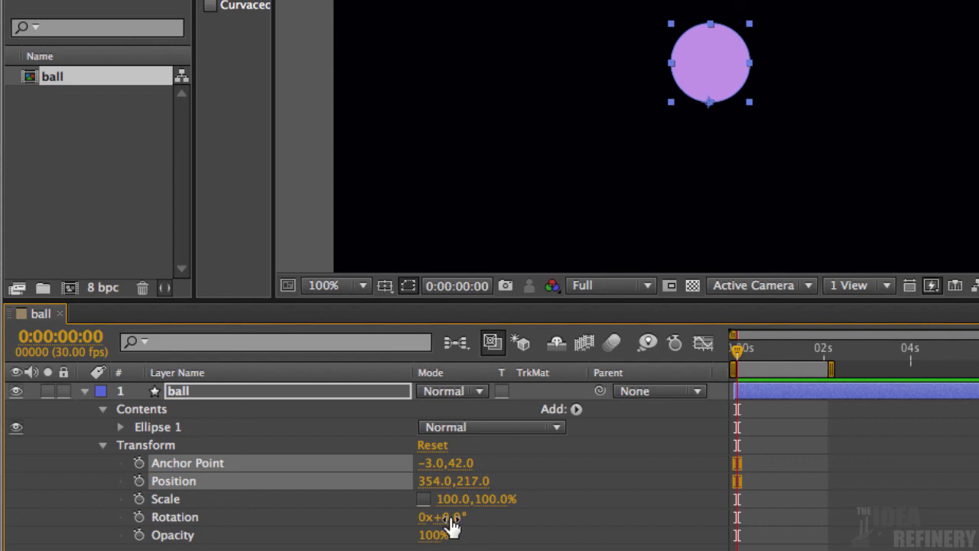
Step: Try changing the ball's rotation and lowering its opacity to 99%, undoing each change
{"action": "left_click_drag", "start_coordinate": [452, 520], "coordinate": [484, 518]}
{"action": "key", "text": "ctrl+z"}
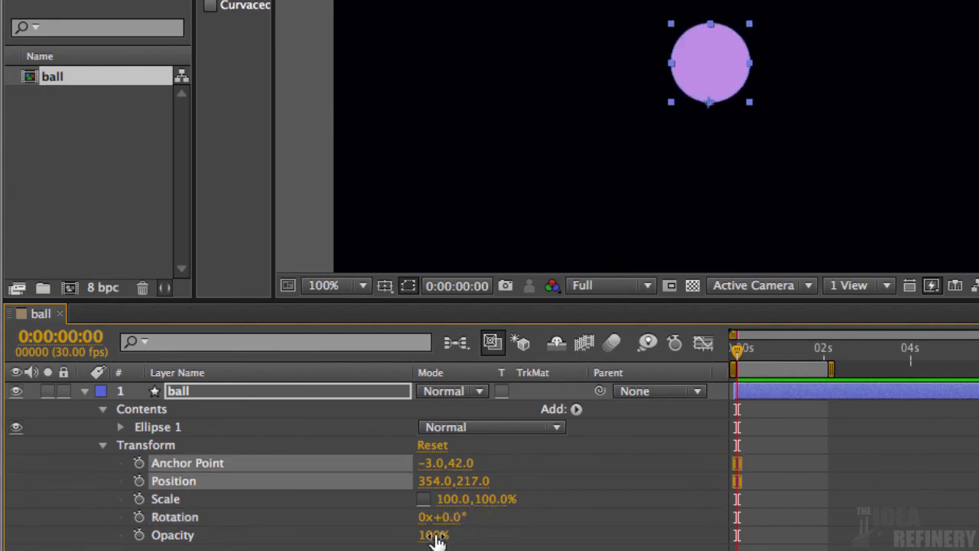
{"action": "mouse_move", "coordinate": [435, 540]}
{"action": "left_mouse_down"}
{"action": "mouse_move", "coordinate": [394, 535]}
{"action": "mouse_move", "coordinate": [437, 540]}
{"action": "left_mouse_up"}
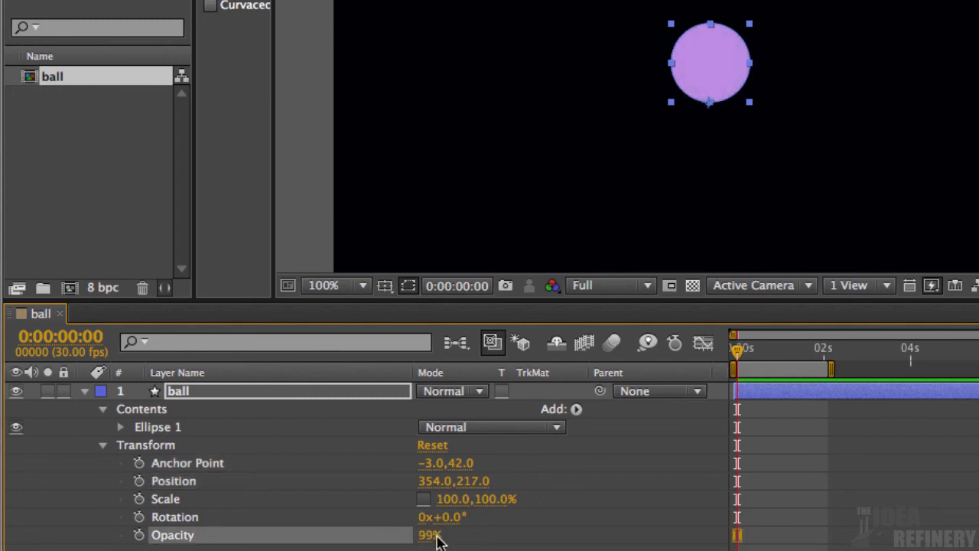
{"action": "key", "text": "super+z"}
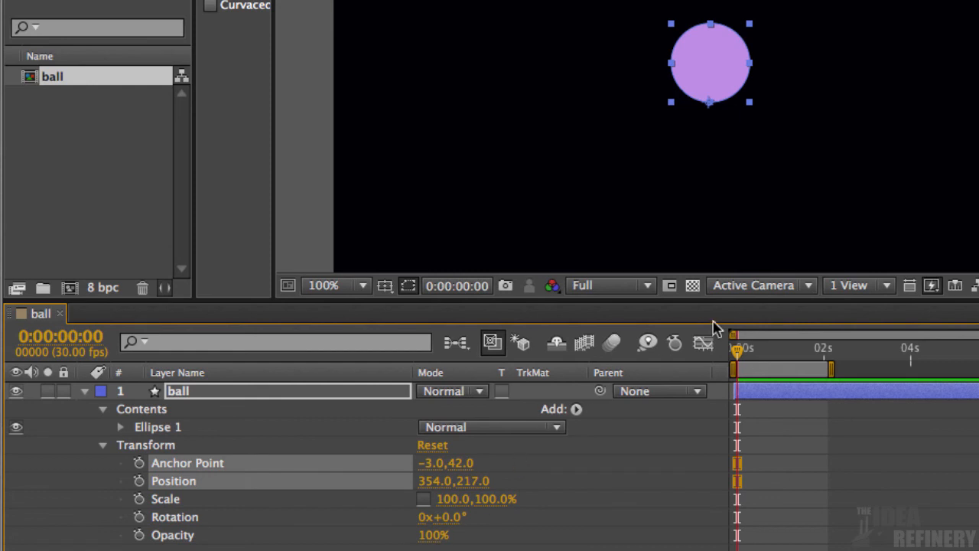